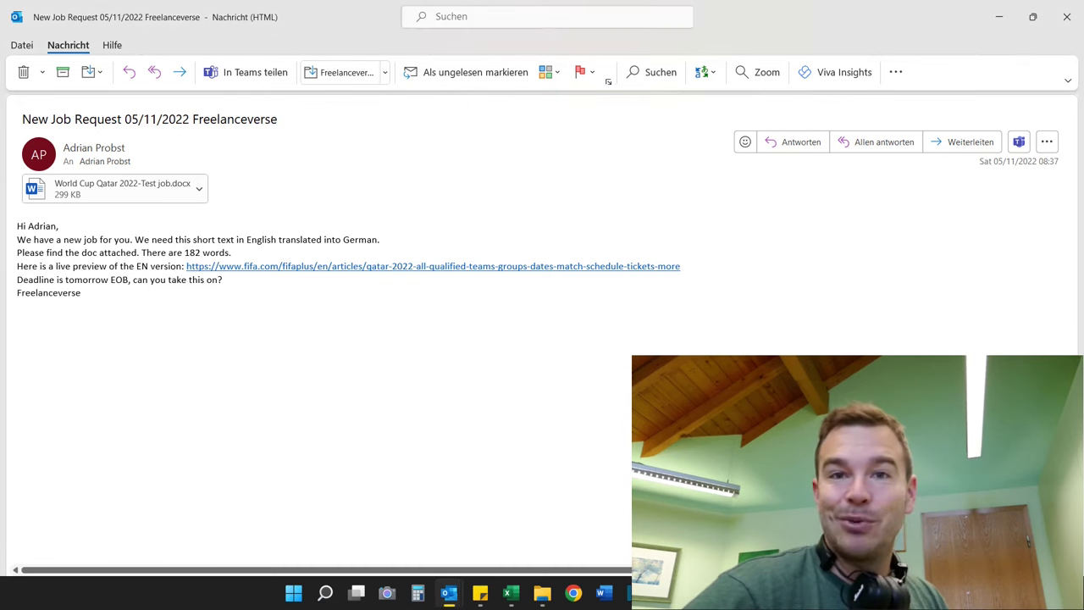
Open the fifa.com live-preview link from the job request email in Chrome.
drag(51, 120, 241, 120)
click(240, 120)
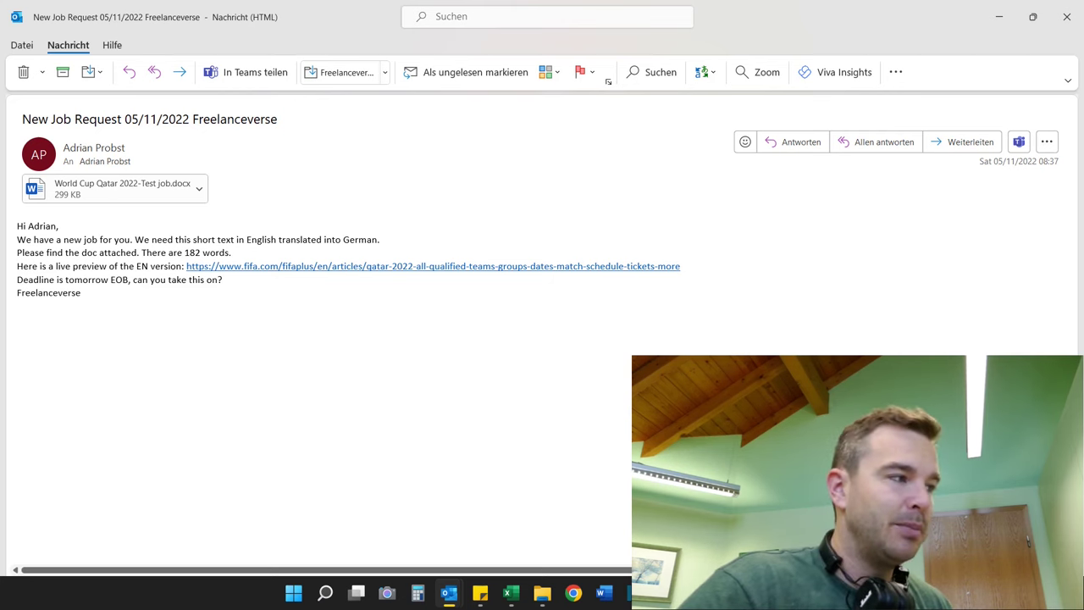
click(356, 266)
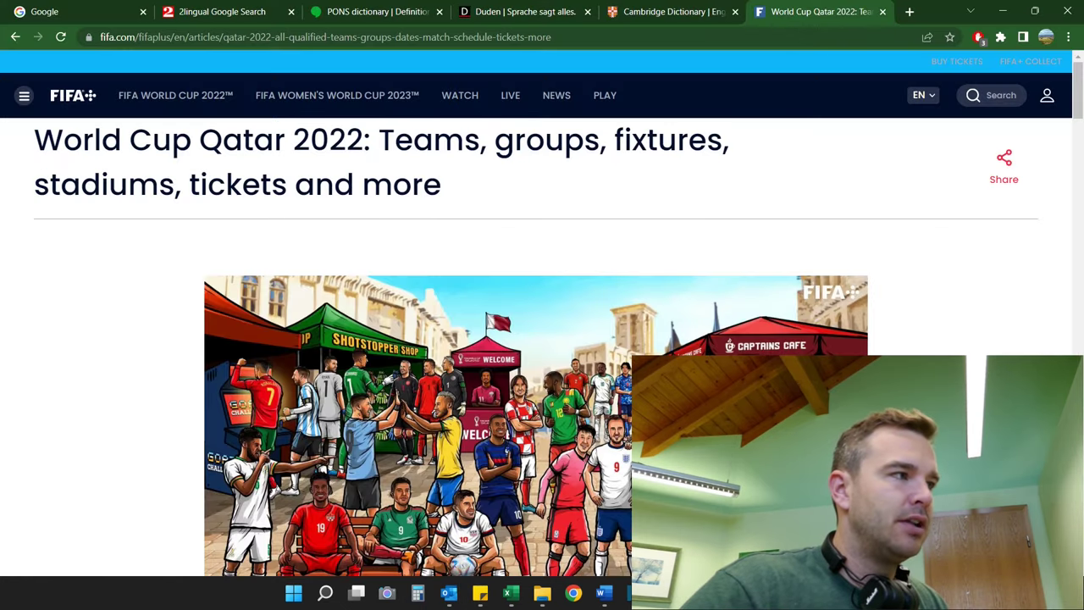
Skim the FIFA Qatar 2022 article to the group lists and back, then bring up the Word job document.
scroll(537, 381, down, 2)
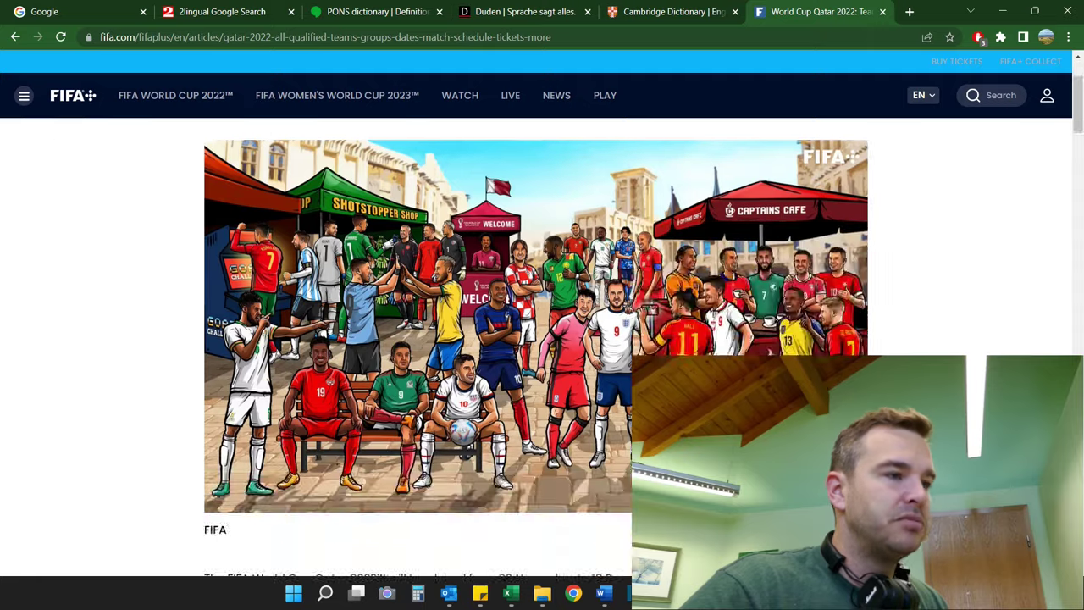
scroll(537, 381, up, 2)
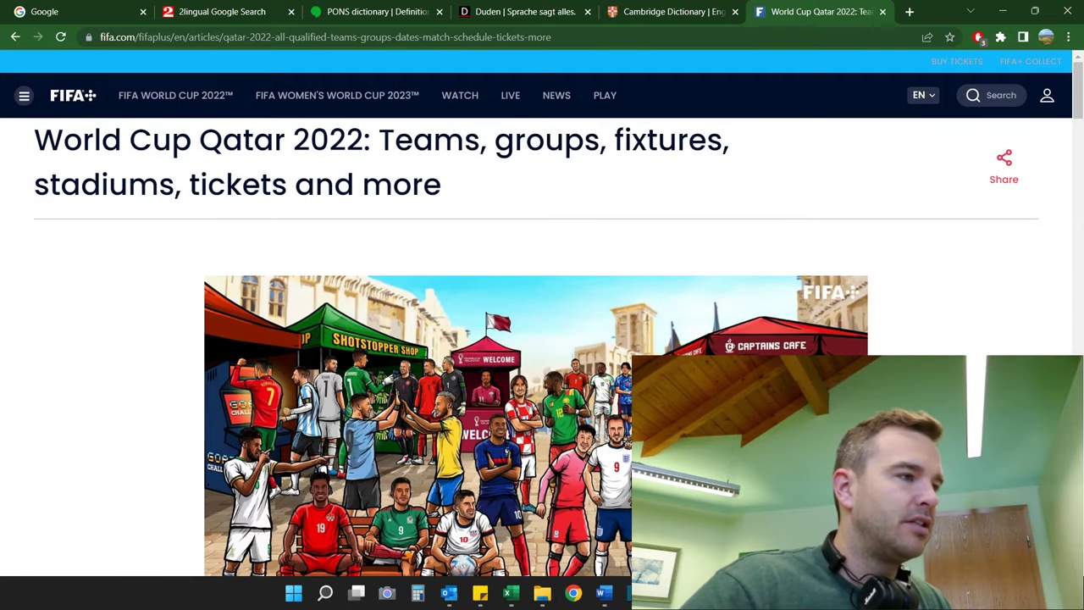
scroll(536, 347, down, 6)
scroll(536, 347, down, 4)
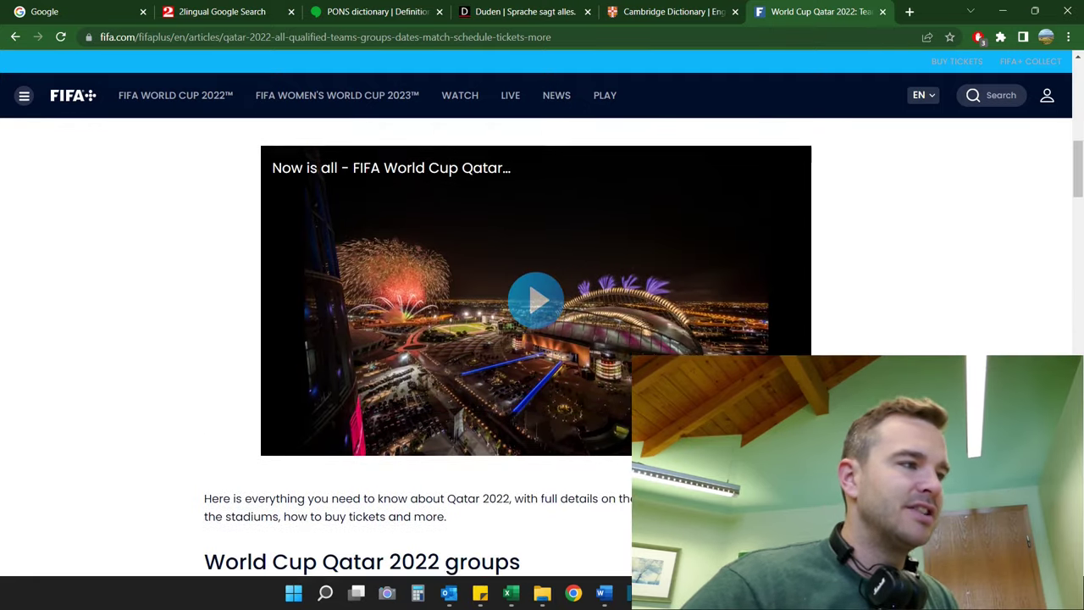
scroll(536, 348, down, 3)
scroll(536, 348, down, 8)
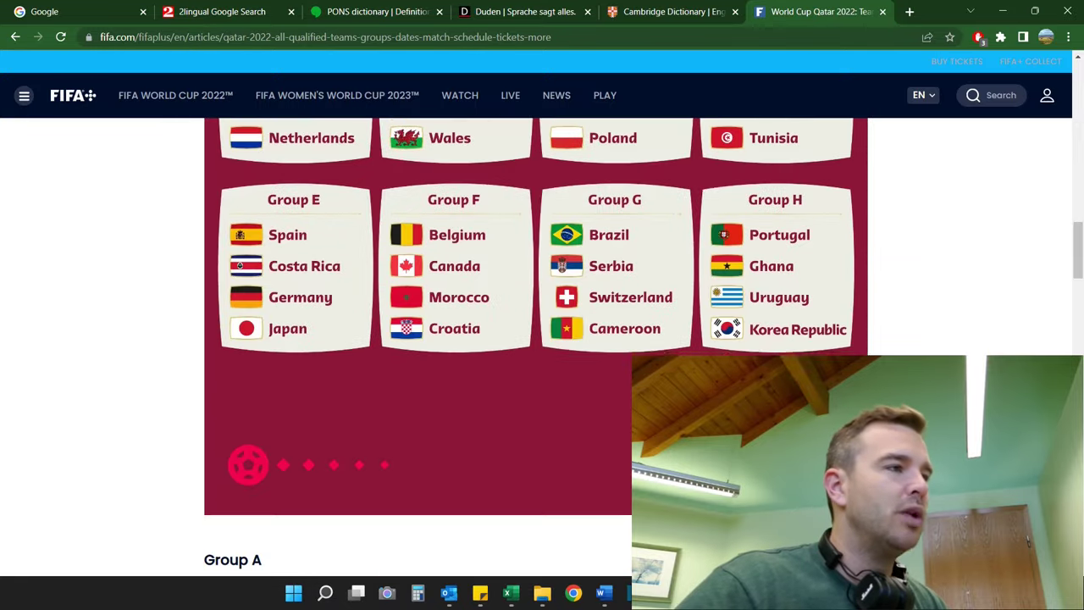
scroll(536, 347, down, 2)
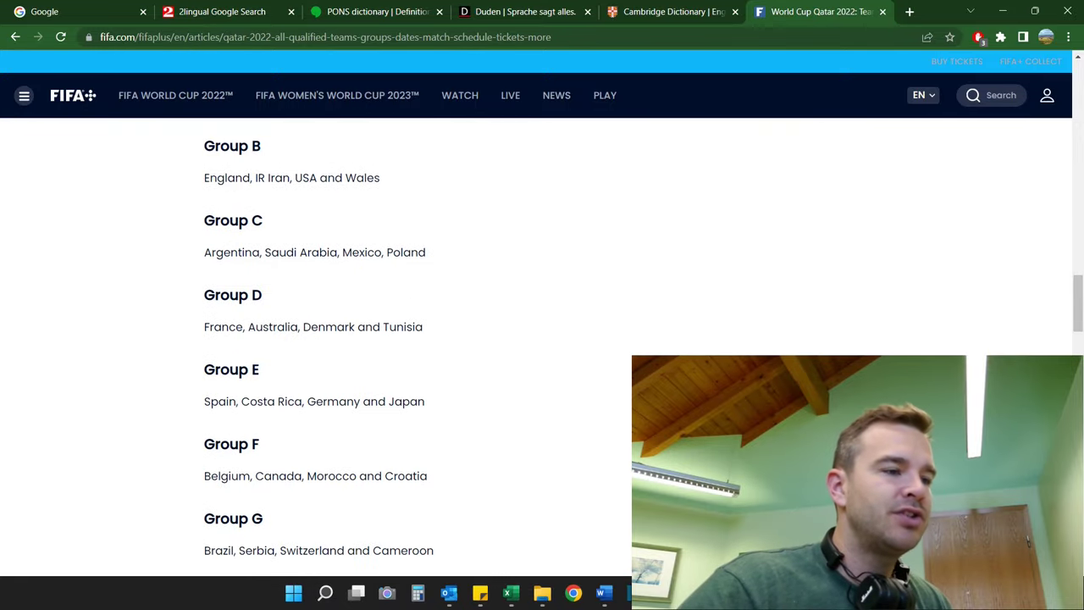
scroll(536, 347, up, 20)
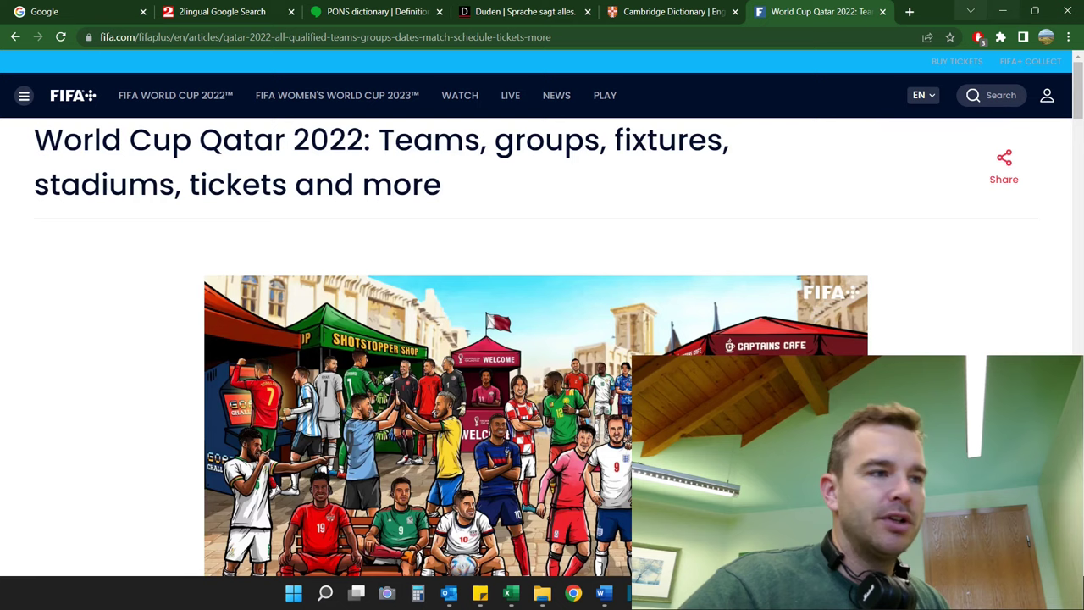
mouse_move(604, 593)
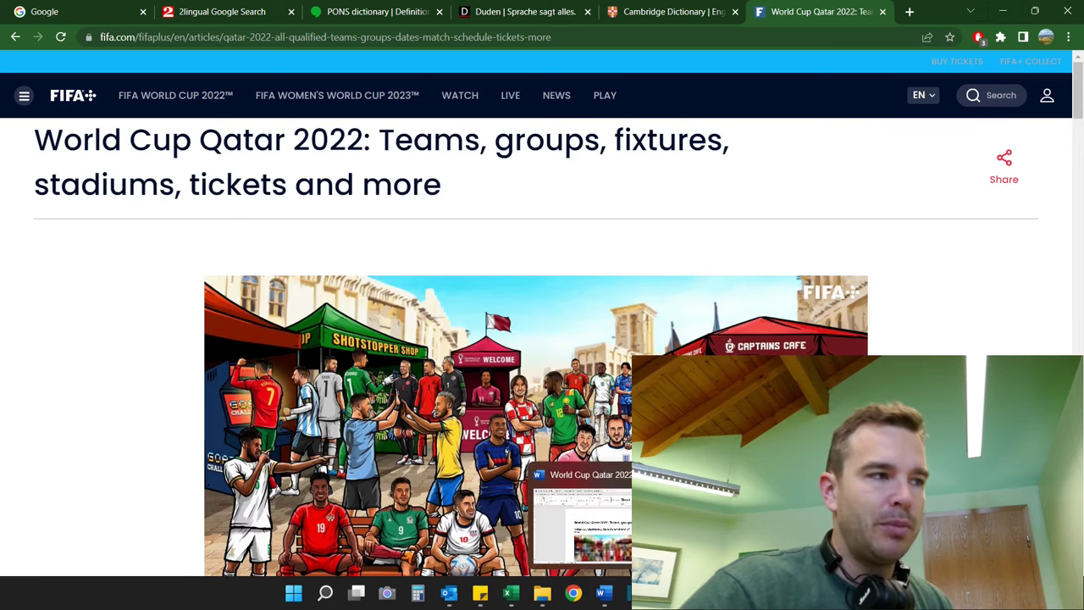
click(582, 517)
Scroll the Word job document to the Group A–D text and back, then return to the Outlook reply.
scroll(542, 356, down, 2)
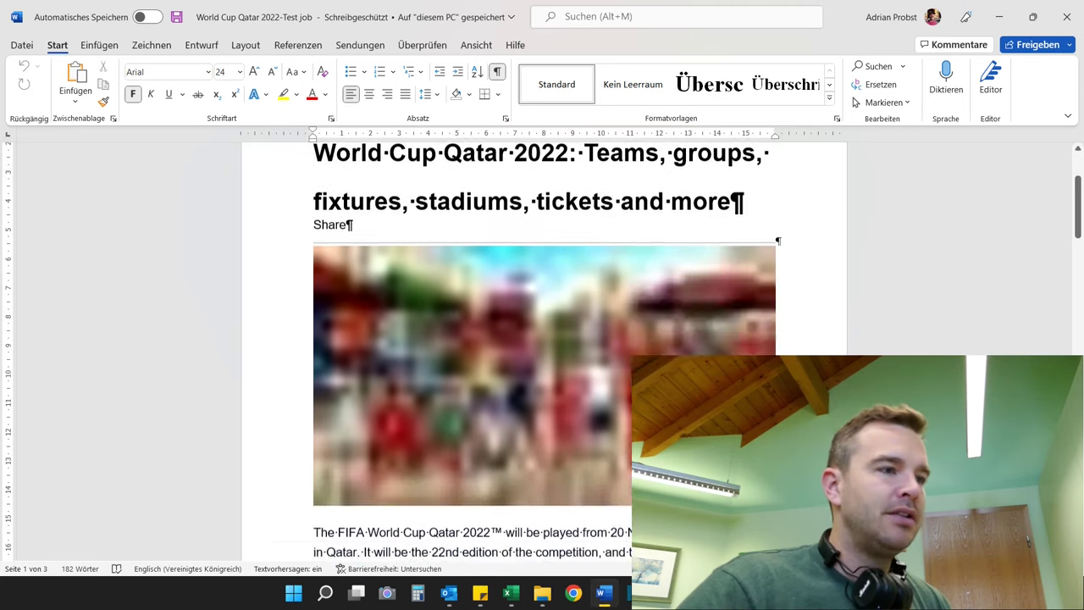
scroll(542, 339, down, 10)
scroll(542, 356, down, 10)
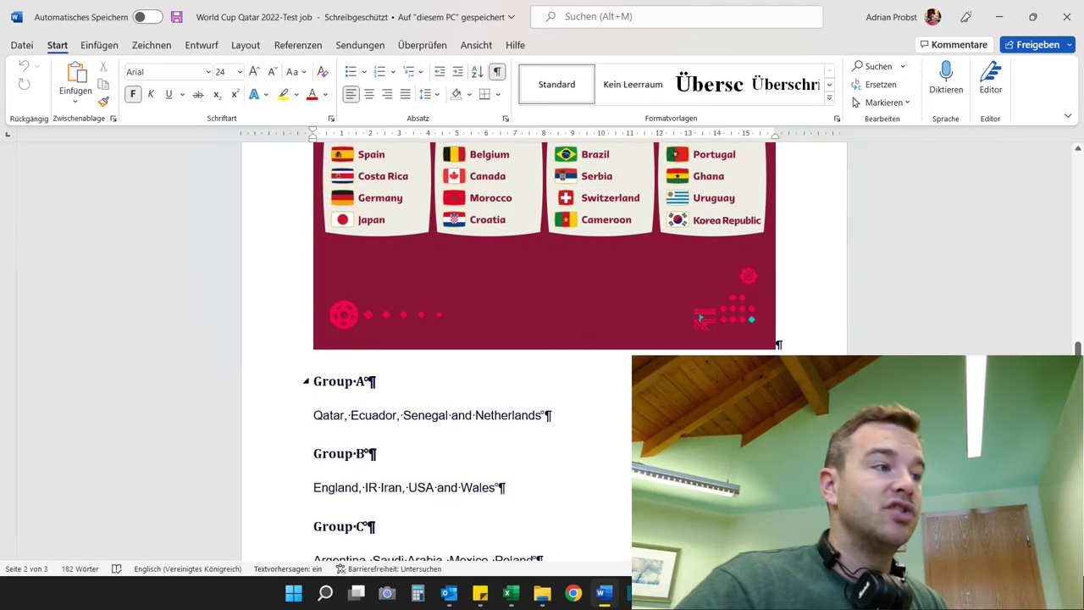
scroll(542, 355, down, 3)
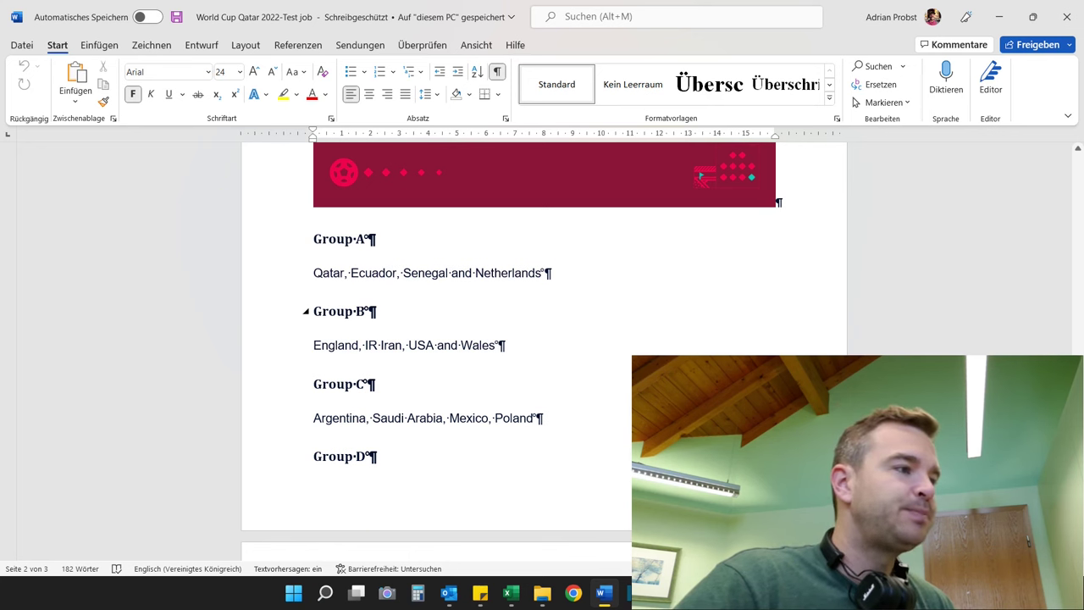
scroll(542, 305, up, 1)
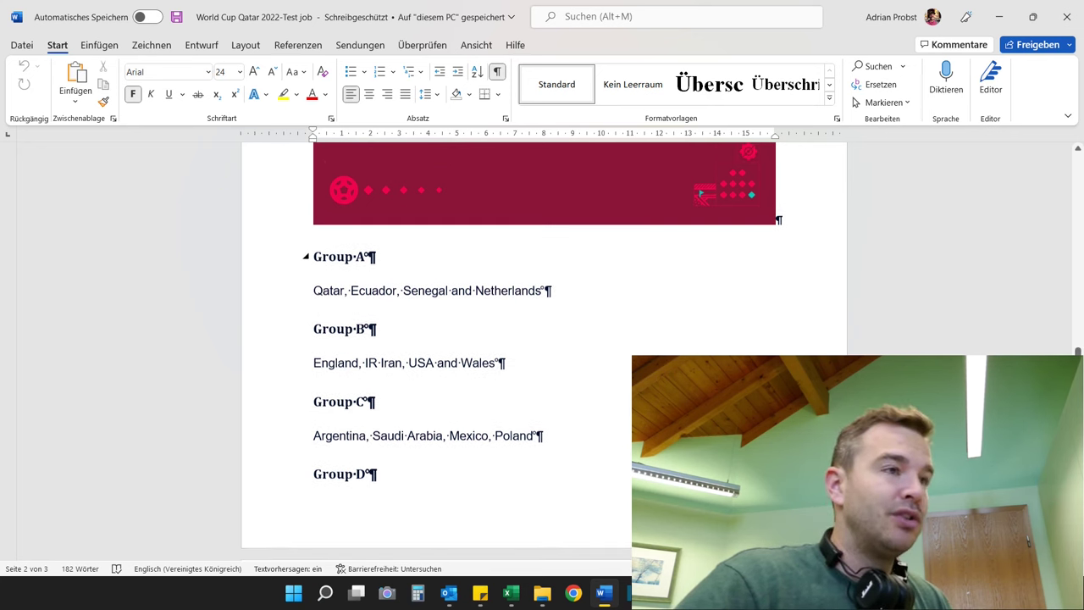
scroll(542, 339, up, 20)
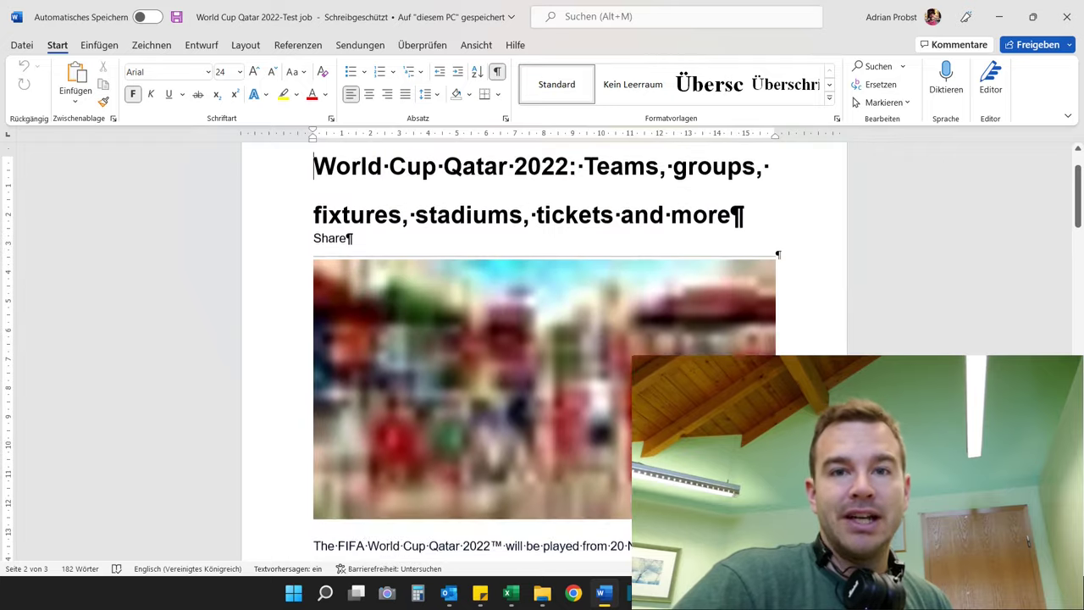
scroll(542, 339, up, 1)
key(alt+Tab)
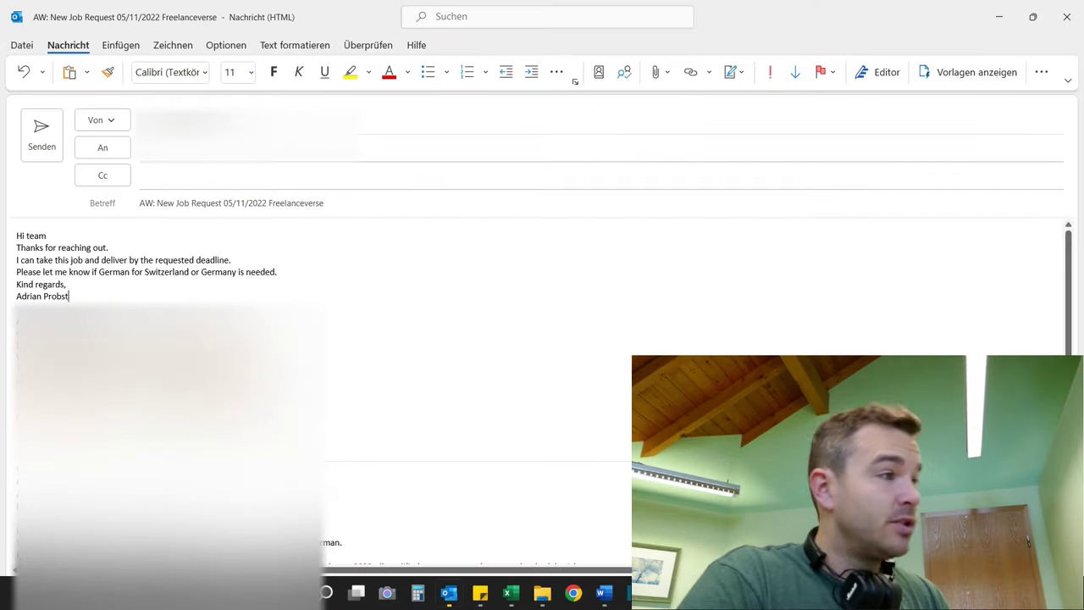
Place the insertion point below the signature in the 'AW: New Job Request' reply.
click(17, 308)
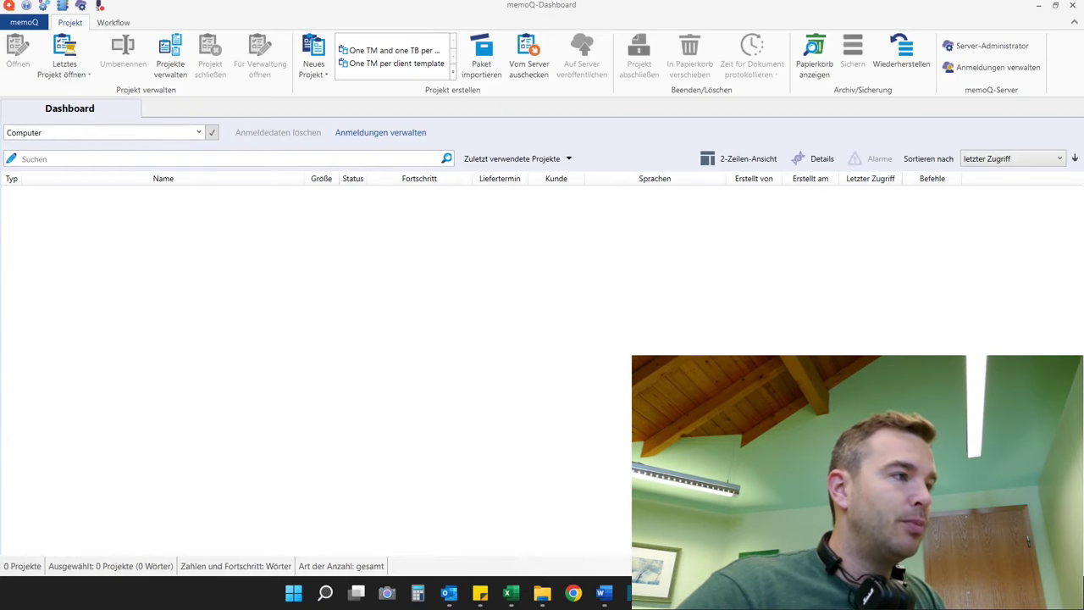
Create project 'Freelanceverse test 05112022', English to German (Switzerland), importing World Cup Qatar 2022-Test job.docx.
click(313, 63)
click(343, 122)
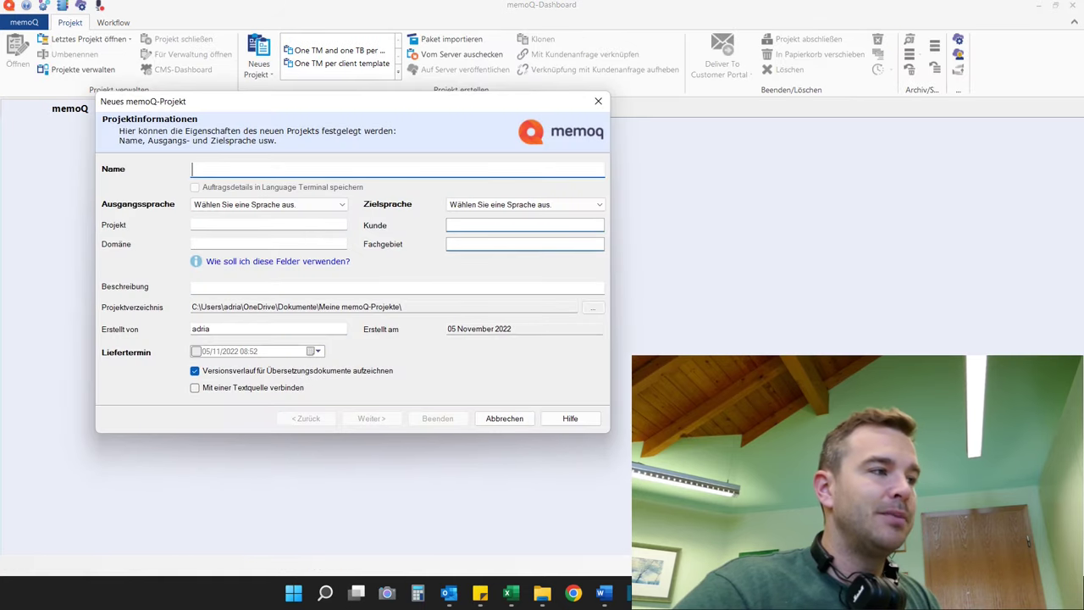
text(Freelanceverse test 05112022)
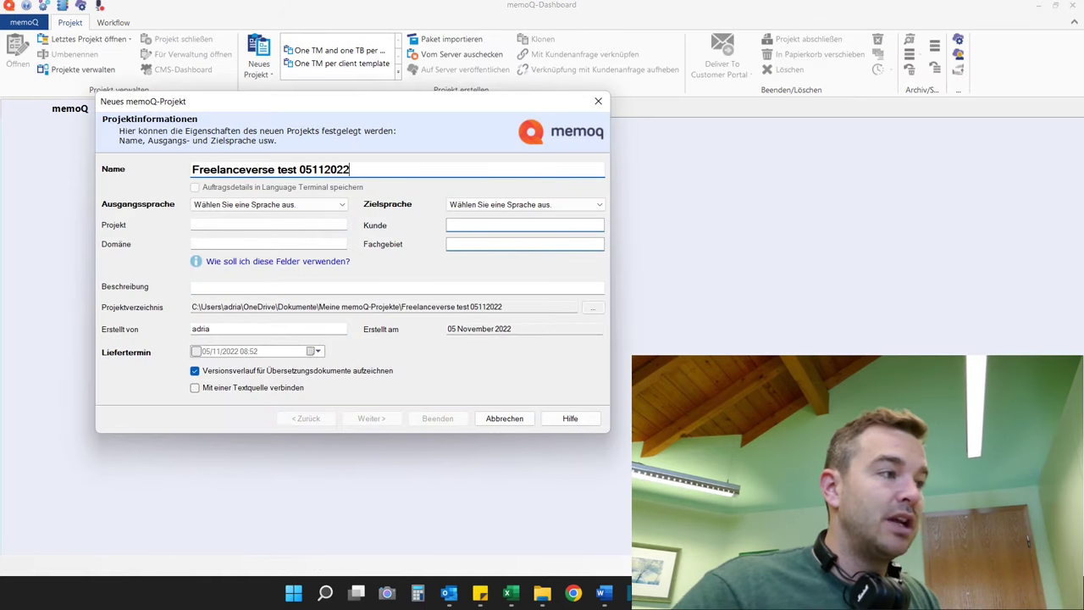
key(Return)
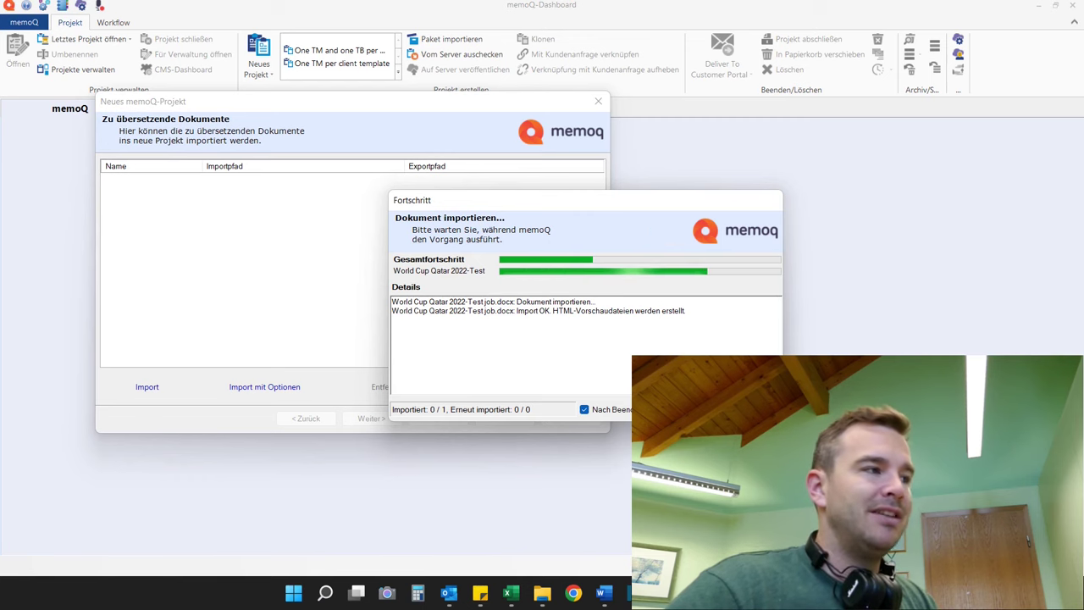
click(371, 419)
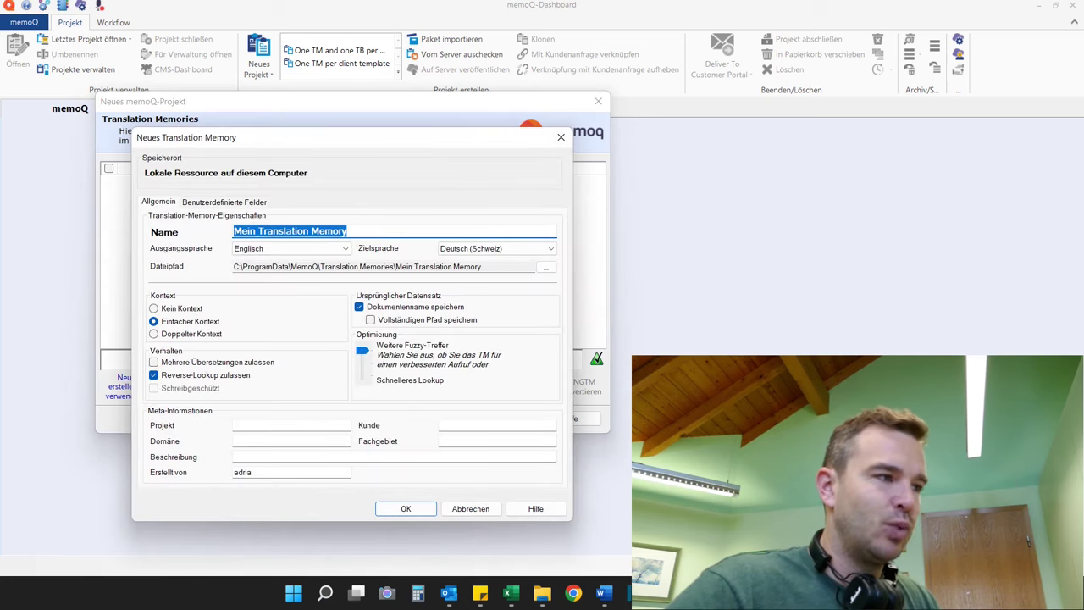
text(W)
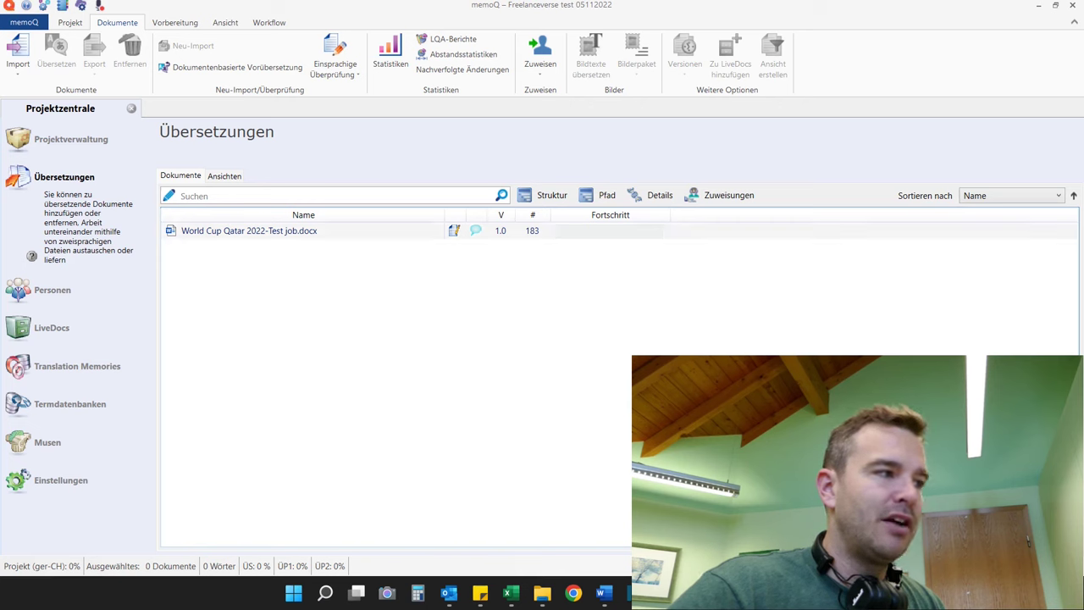
Select the World Cup Qatar 2022-Test job.docx row to check its 183 words, then bring Chrome forward.
click(249, 230)
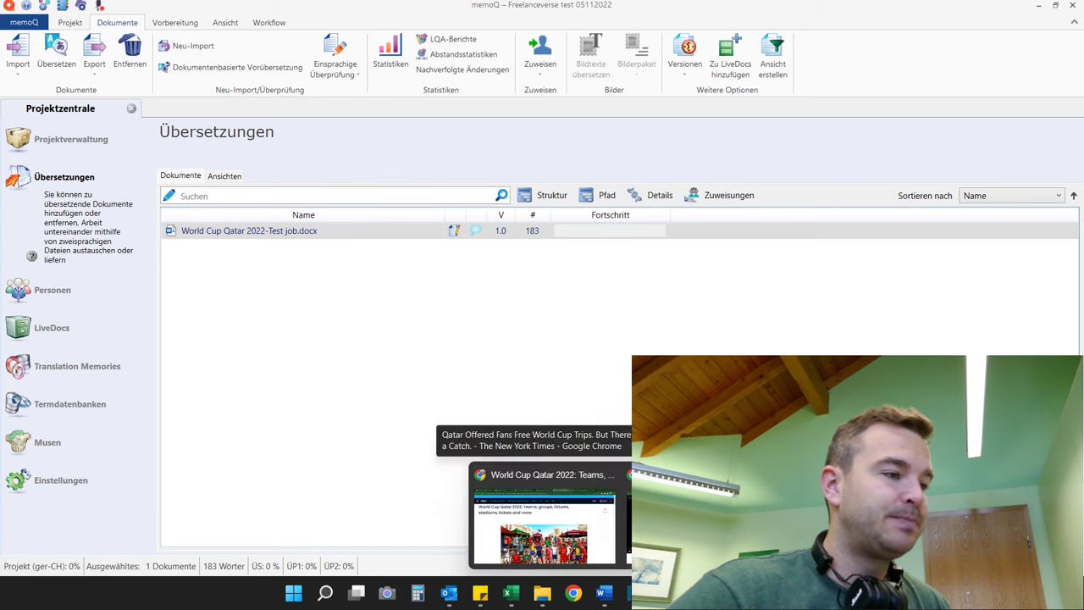
click(554, 508)
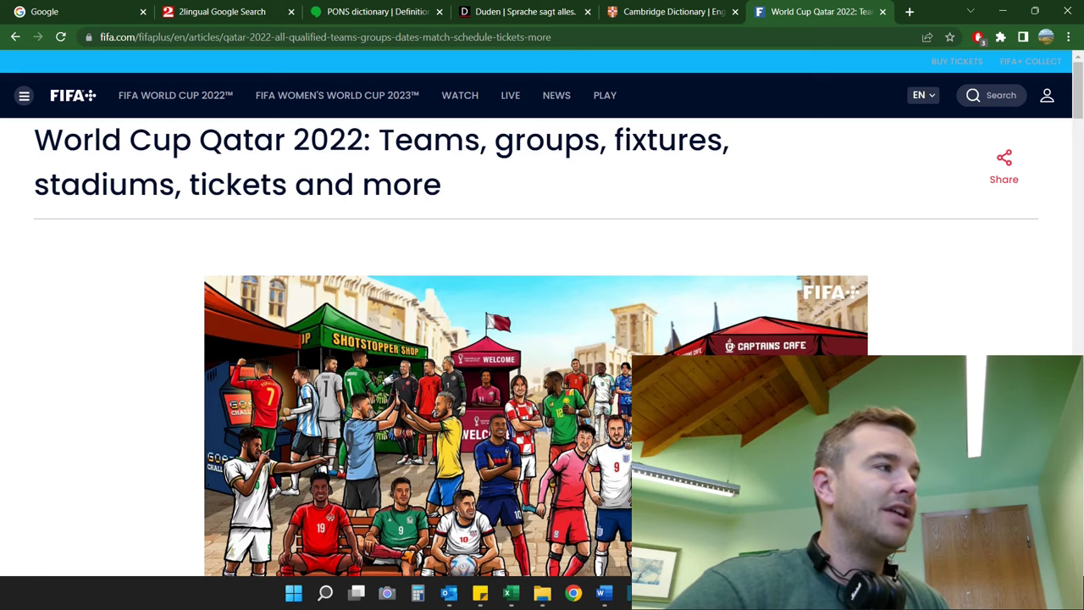
Visit the Google search tab, select the address's country ending, then switch to the 2lingual tab.
key(ctrl+1)
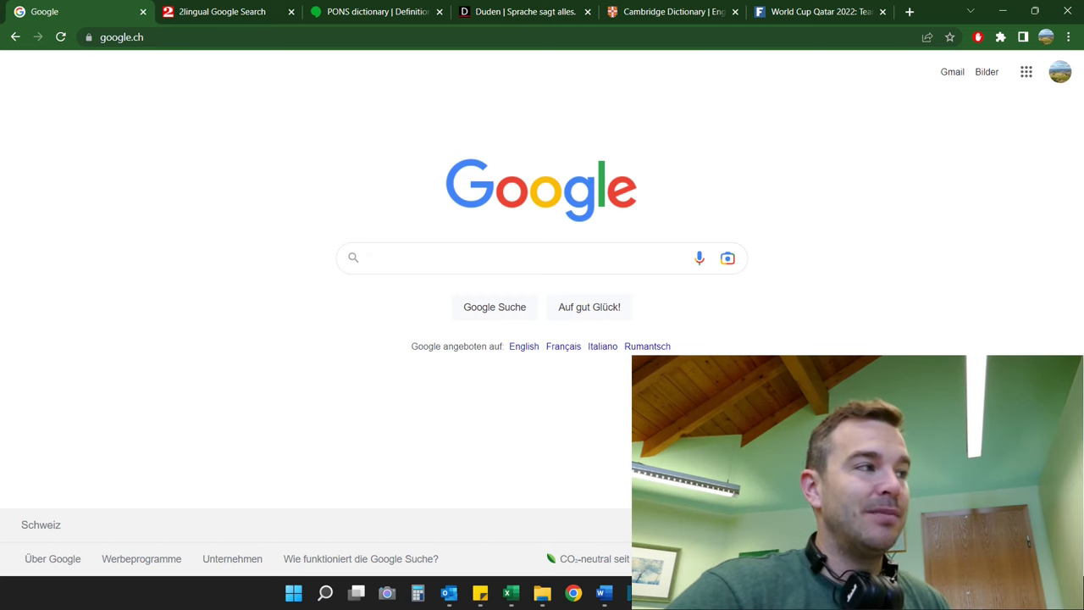
double_click(138, 37)
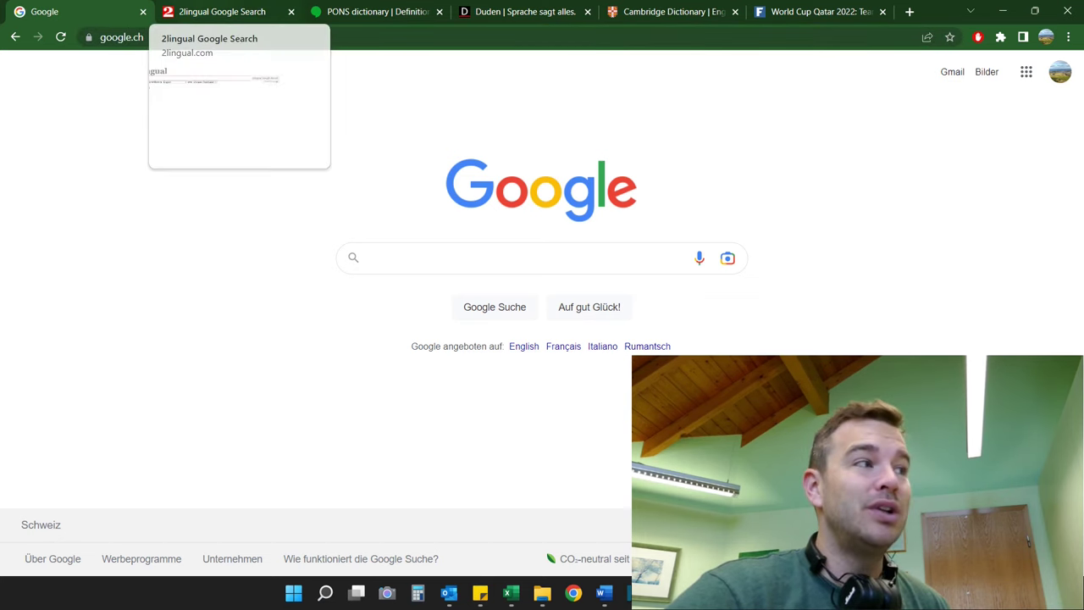
click(220, 11)
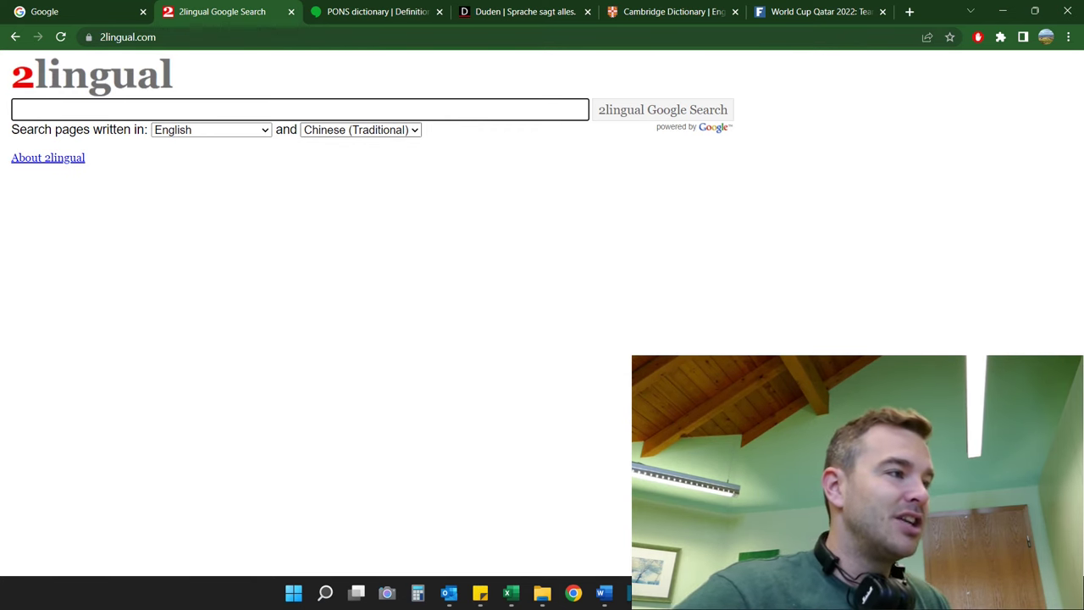
Set German as the second language and search 2lingual for 'qatar world cup'.
click(361, 130)
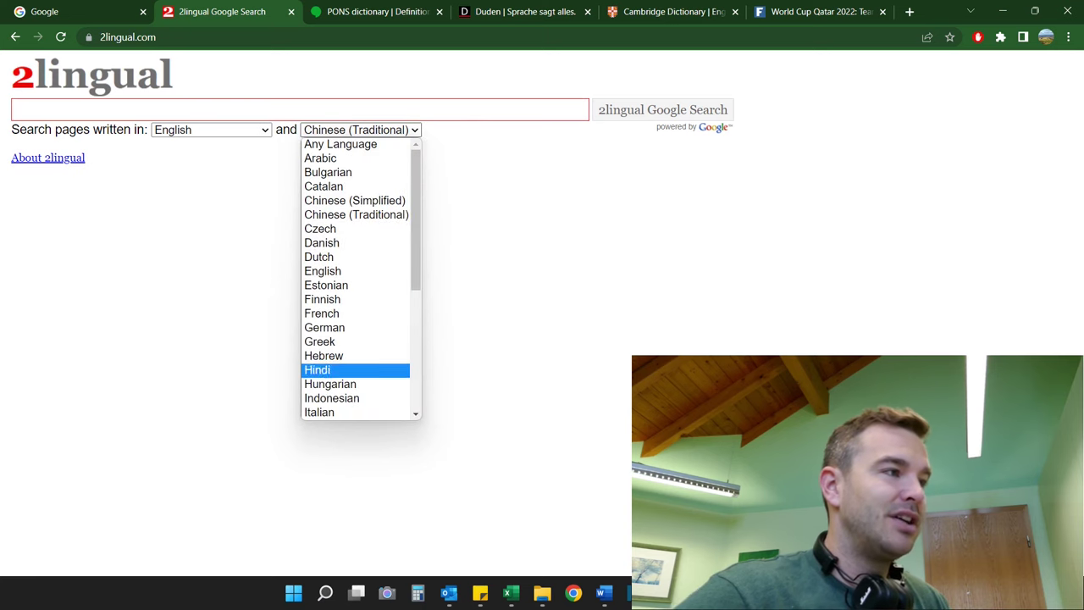
click(324, 327)
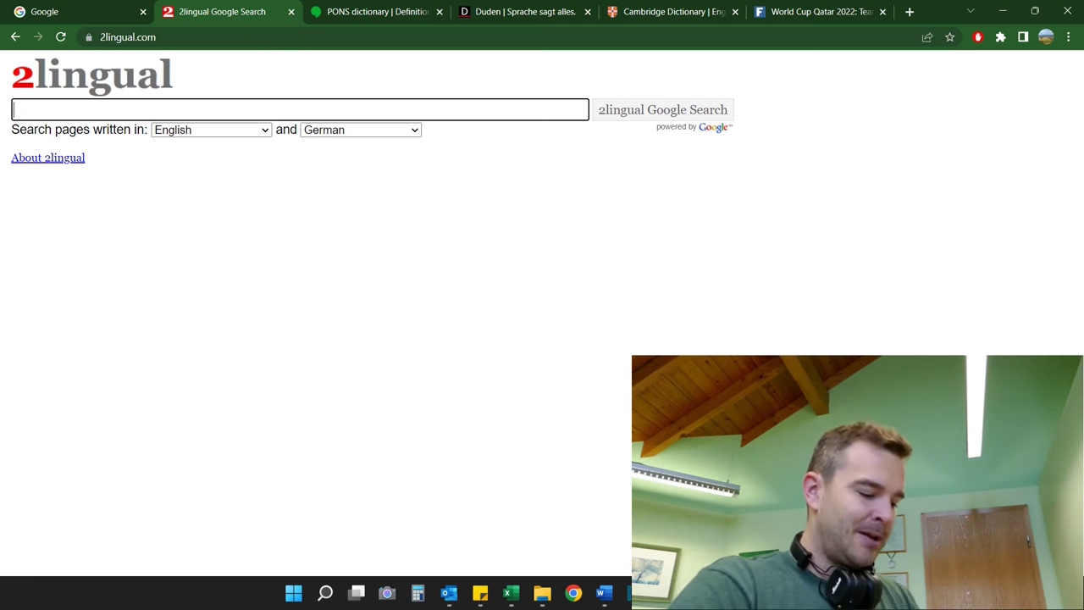
text(qatar world cup)
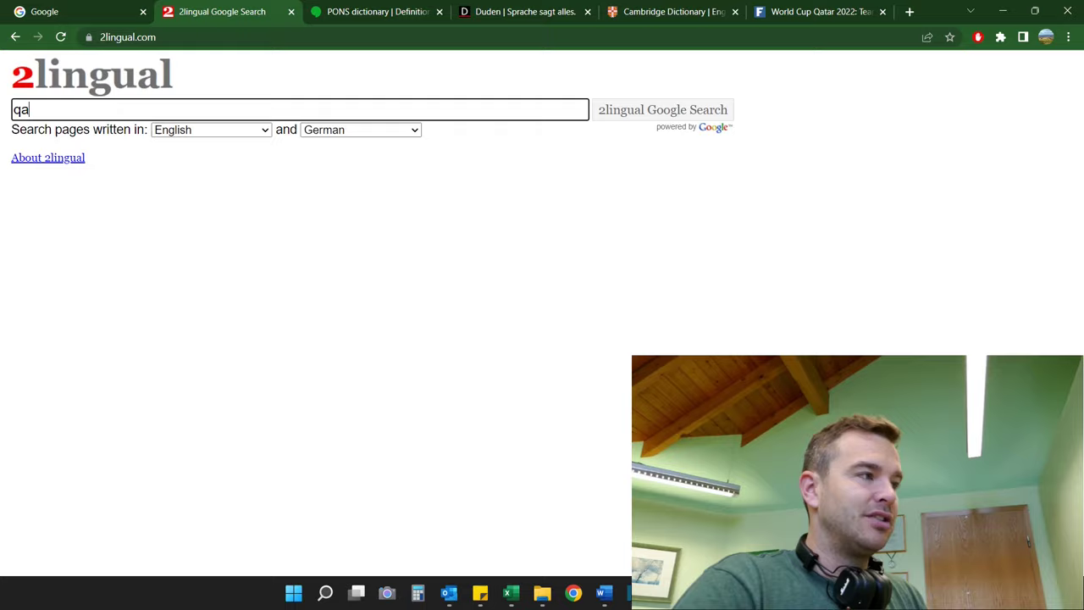
key(Return)
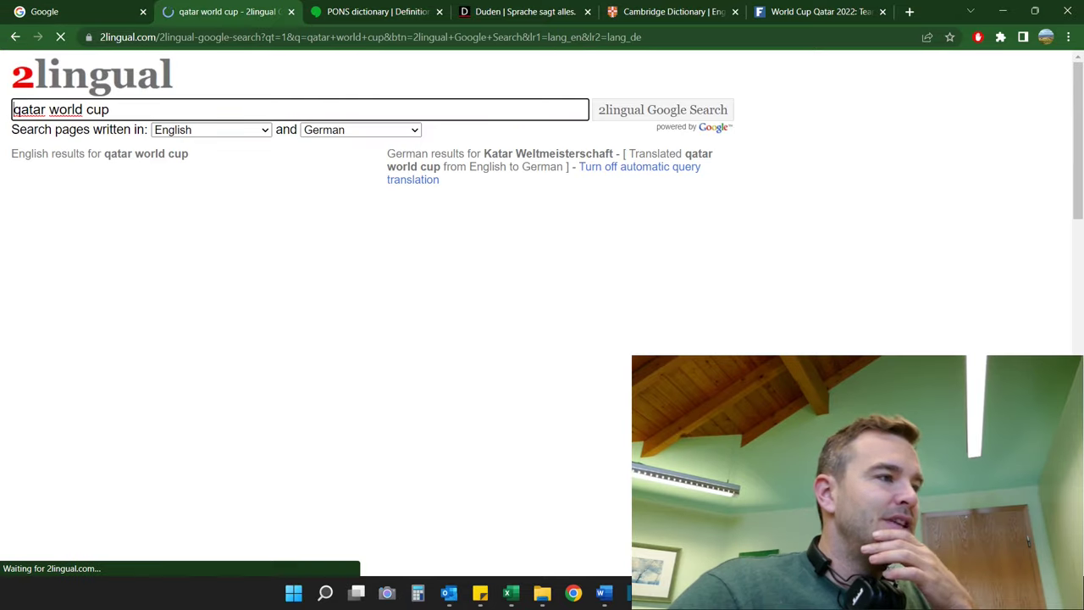
Browse the English results beside the German 'Katar Weltmeisterschaft' results.
scroll(542, 322, down, 2)
scroll(431, 83, down, 5)
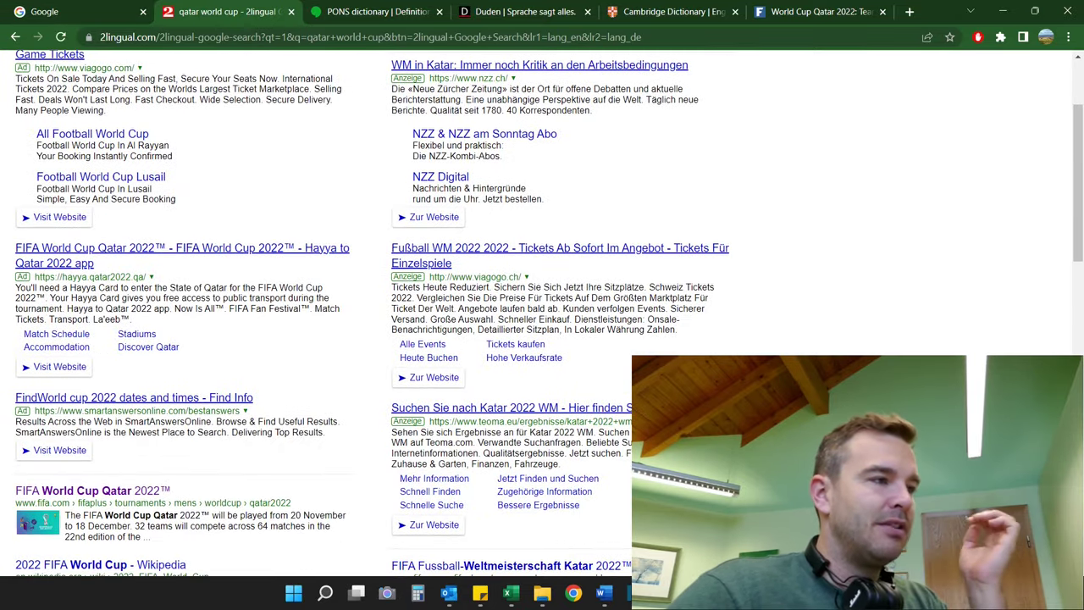
scroll(431, 82, up, 2)
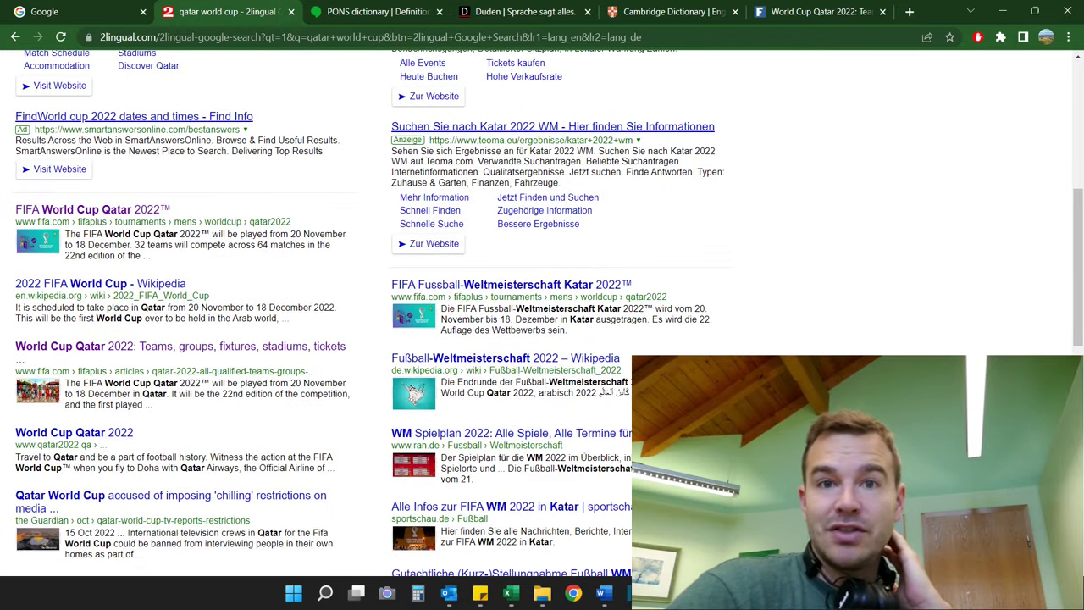
scroll(177, 279, down, 1)
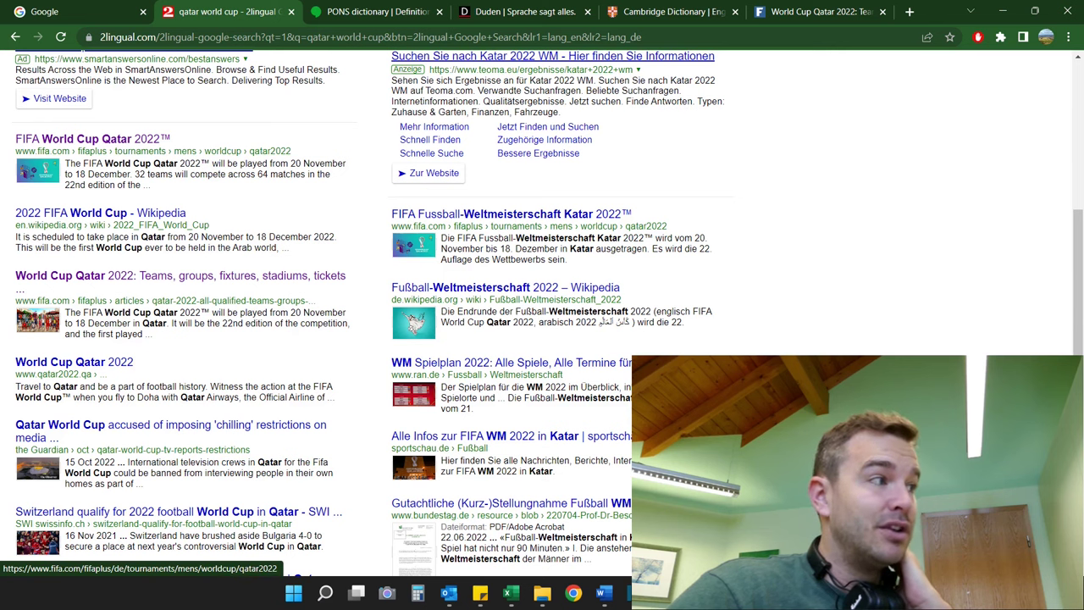
scroll(364, 313, down, 1)
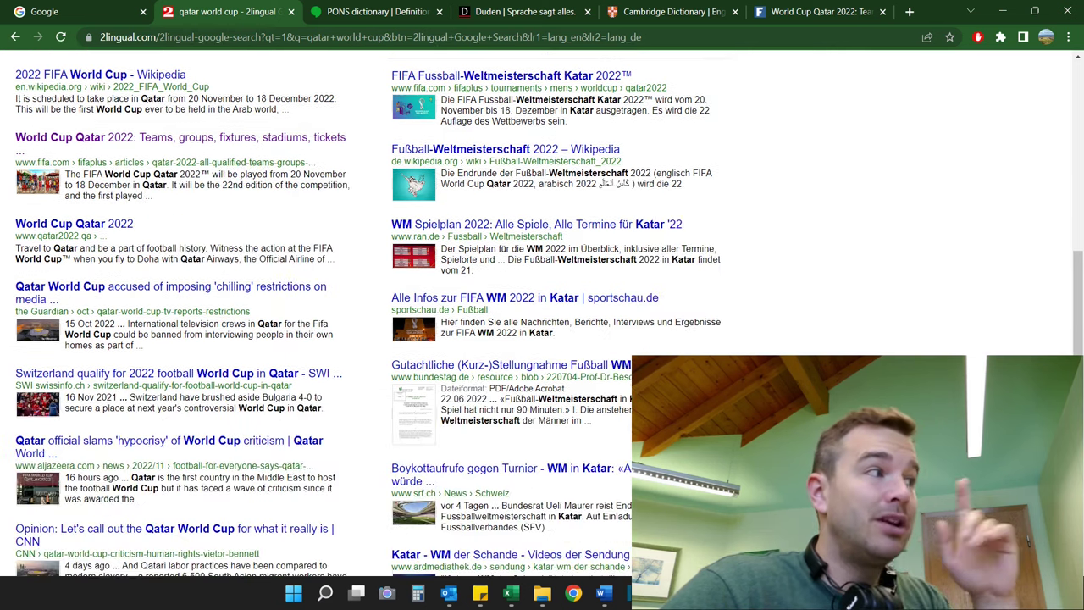
scroll(364, 313, up, 2)
scroll(365, 314, up, 5)
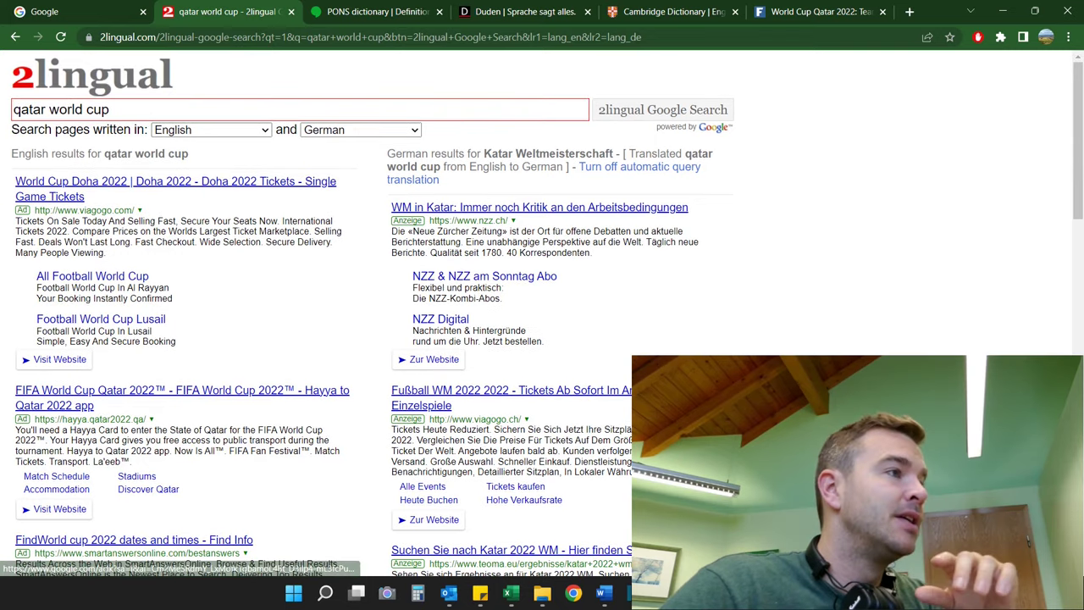
Look up 'world cup' in the PONS English–German dictionary.
click(373, 12)
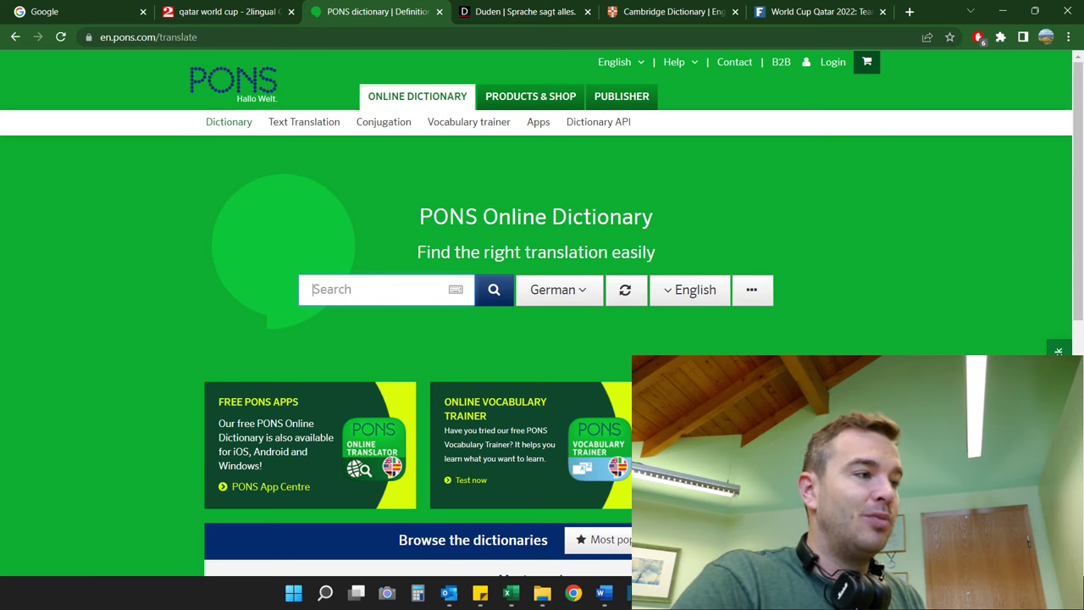
text(world)
key(BackSpace)
key(BackSpace)
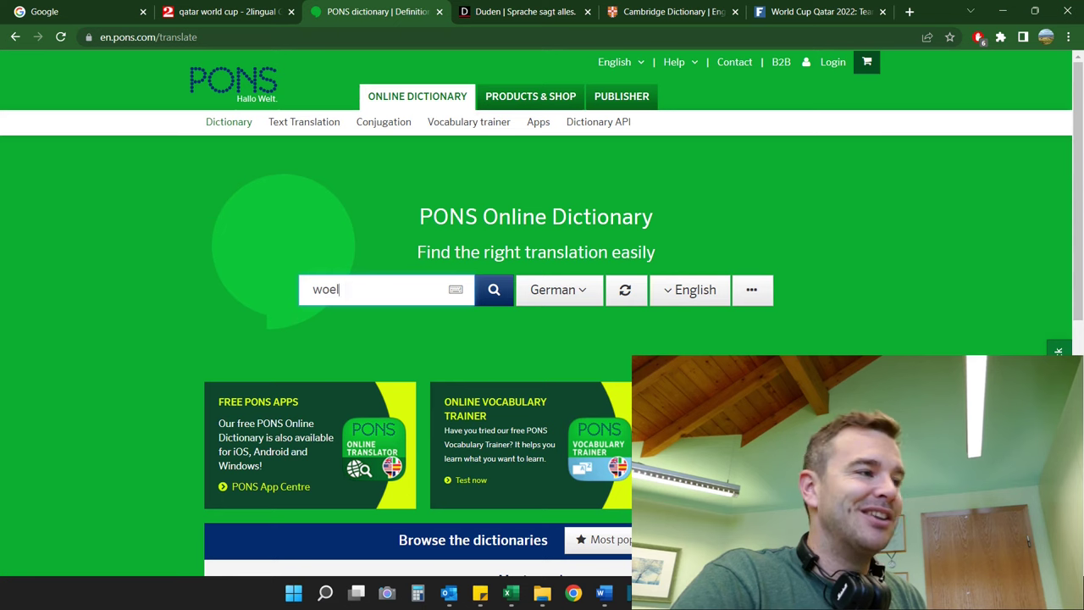
text(ld cup)
key(Return)
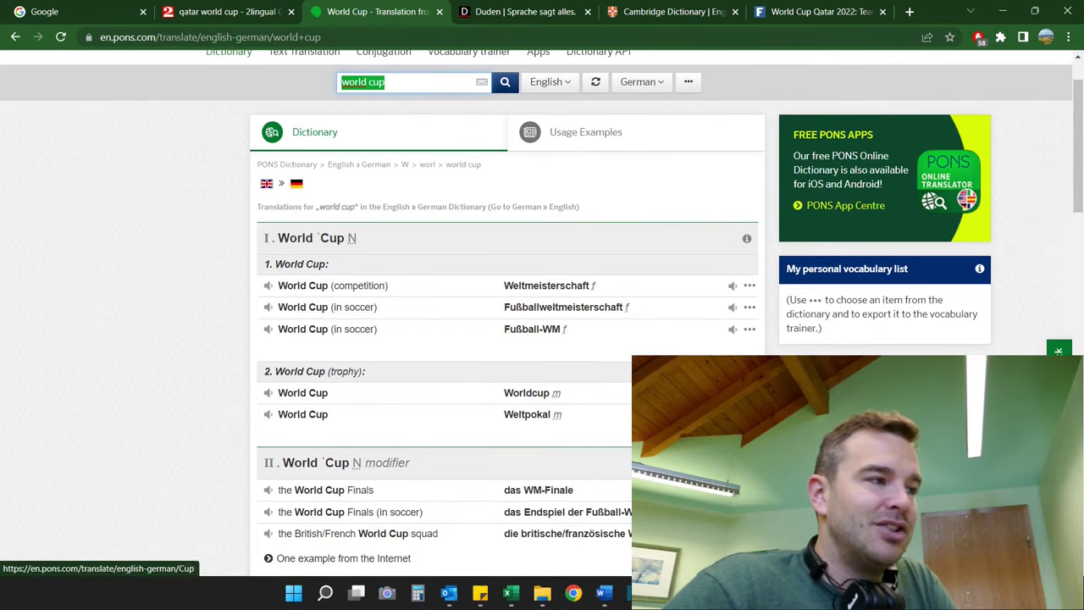
Review the translations Weltmeisterschaft, Fußball-WM and Weltpokal, marking the trophy sense, and example phrases.
scroll(543, 313, down, 1)
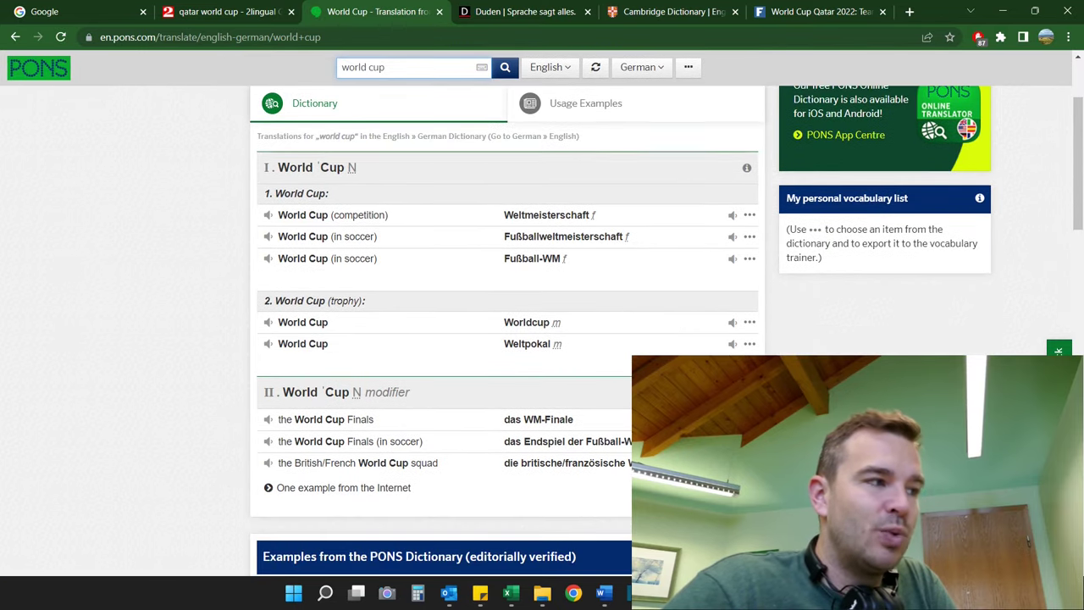
drag(328, 301, 365, 301)
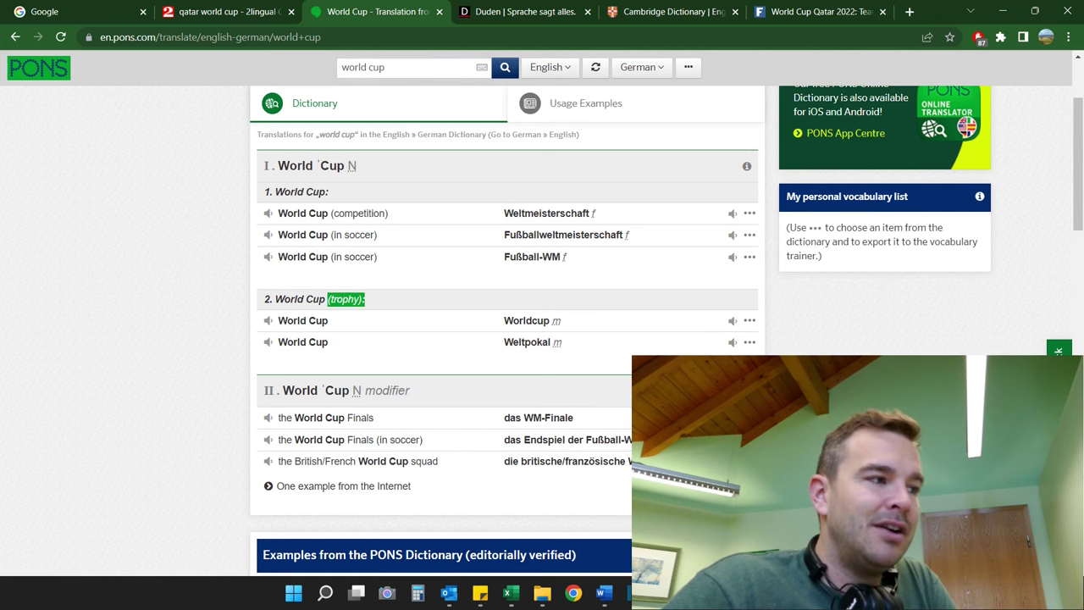
scroll(364, 530, down, 1)
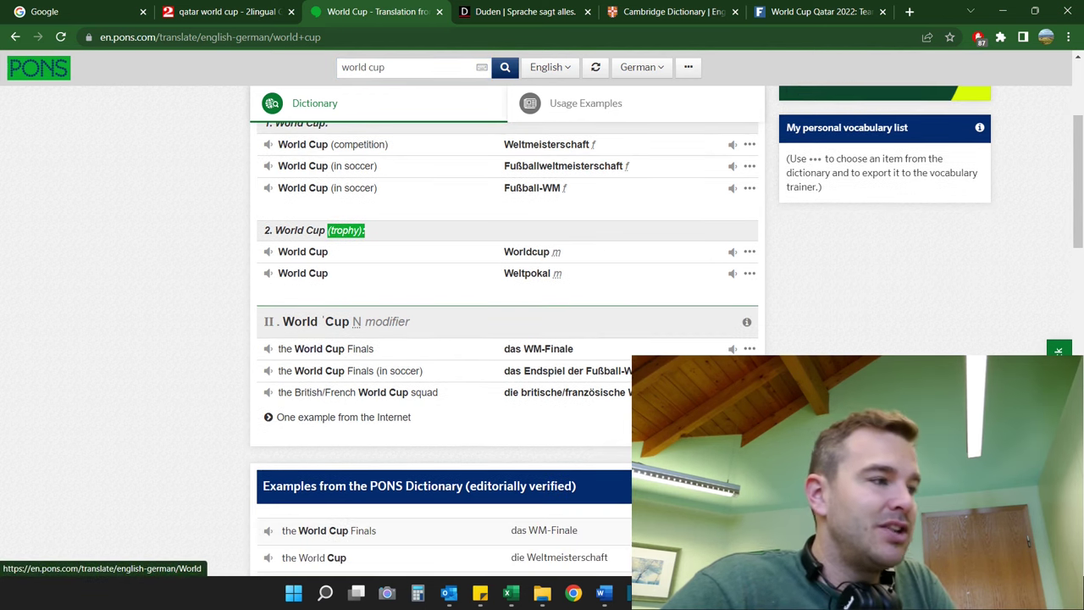
scroll(364, 531, down, 1)
scroll(365, 530, down, 2)
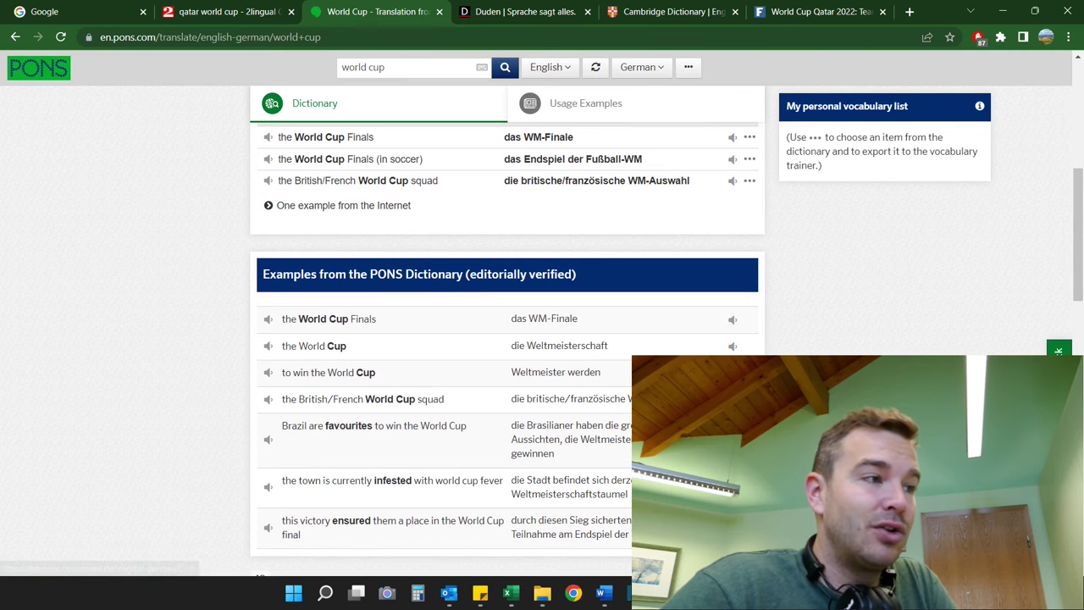
scroll(508, 339, down, 1)
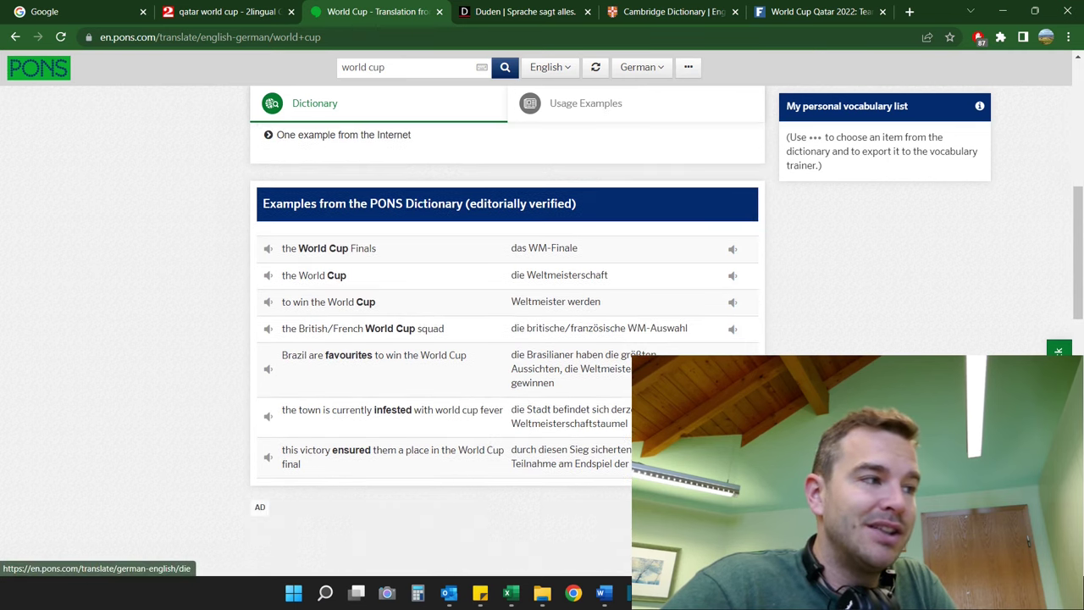
scroll(509, 339, up, 10)
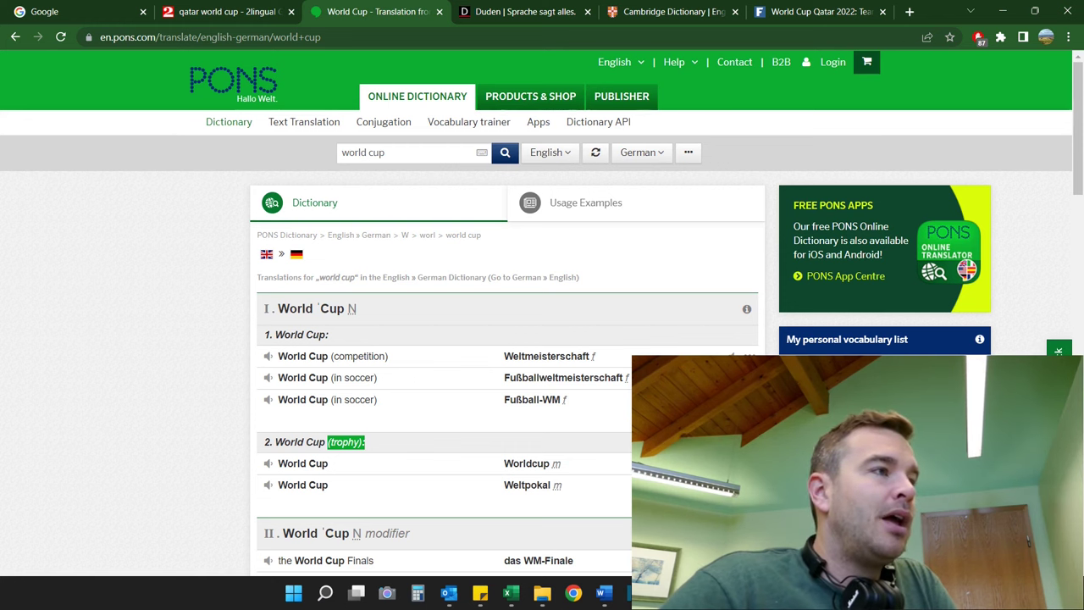
Accept the Duden cookie notice, visit the Cambridge Dictionary tab, and return to the FIFA article.
key(ctrl+Tab)
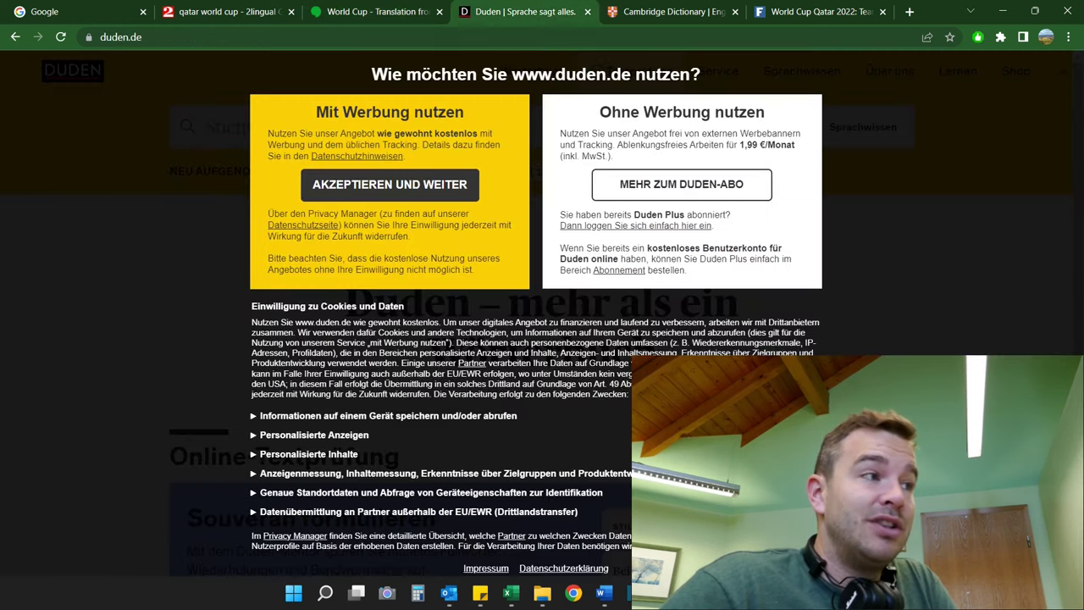
click(389, 184)
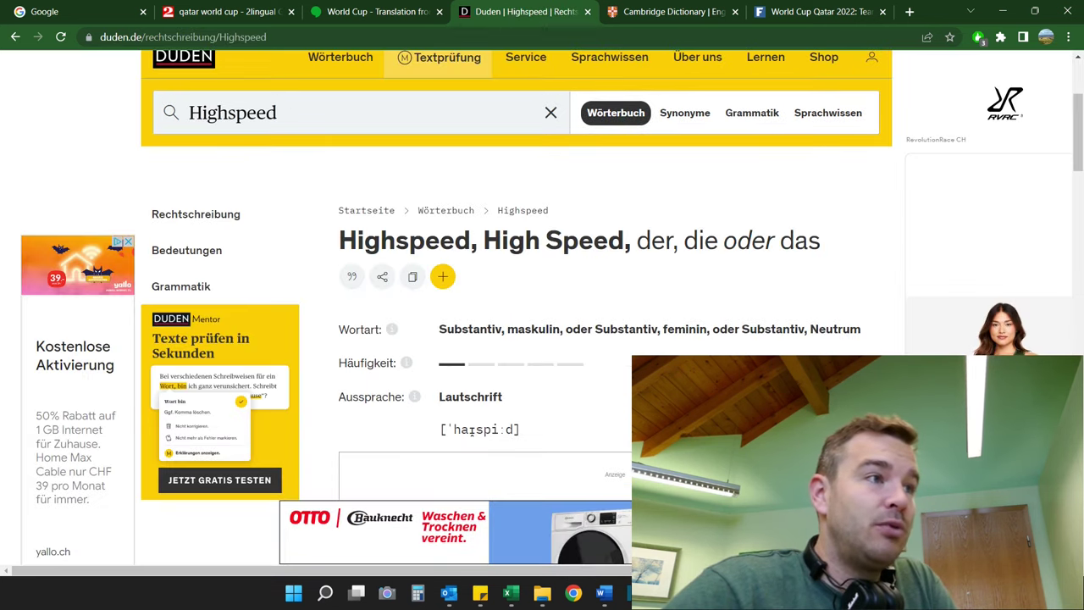
click(648, 11)
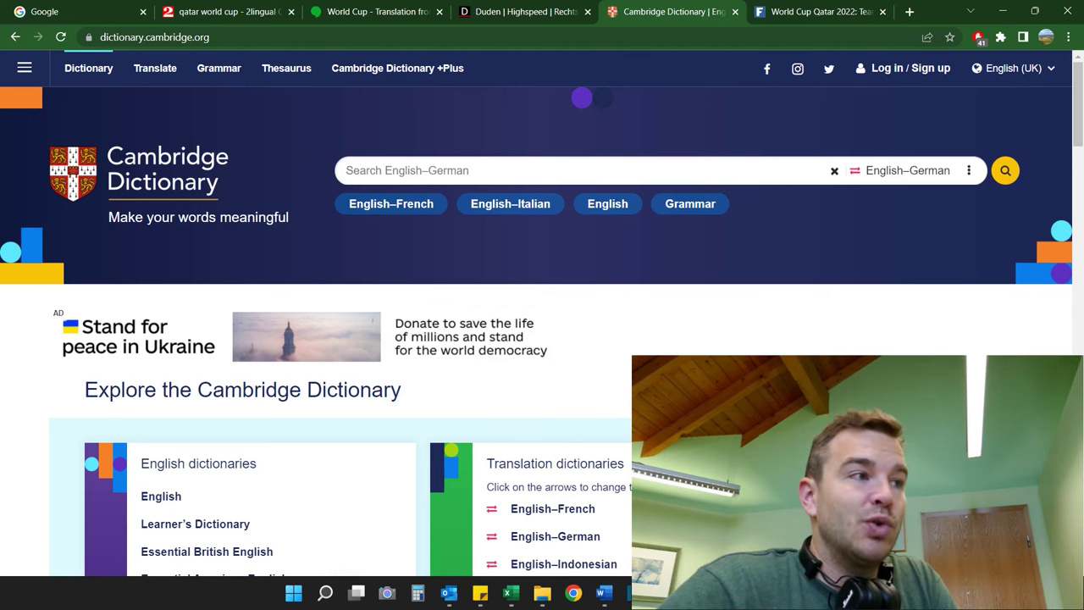
click(805, 12)
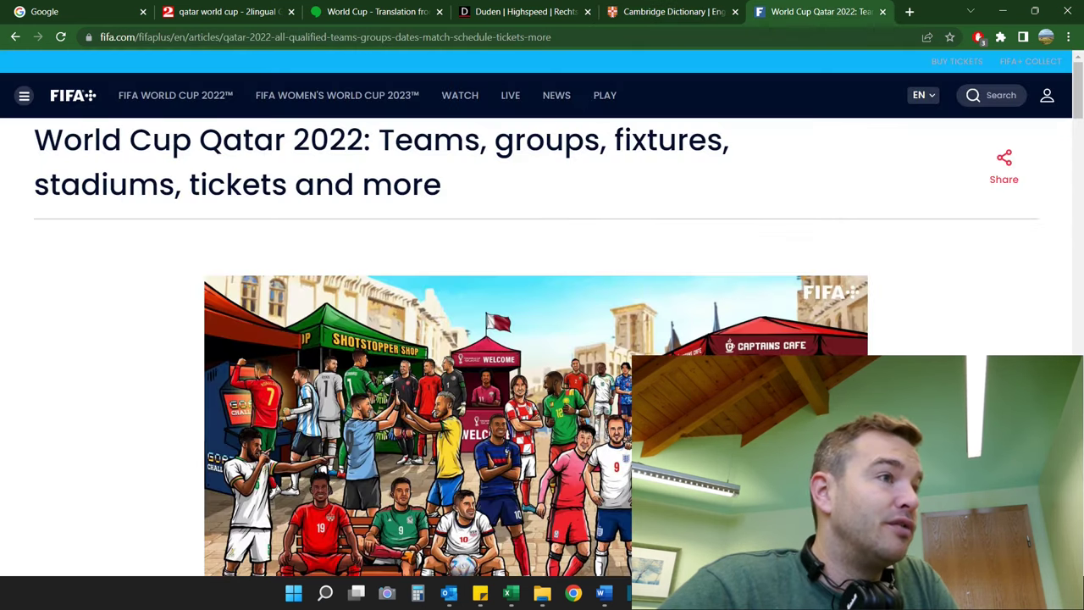